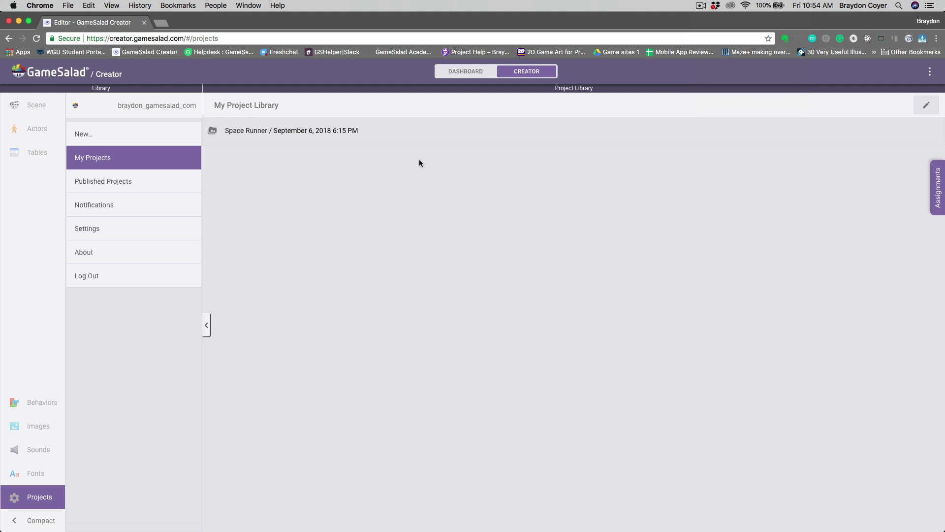
Open the Space Runner project and place two Spikes actors and the Bowlbot actor along Level 1's block floor.
click(424, 131)
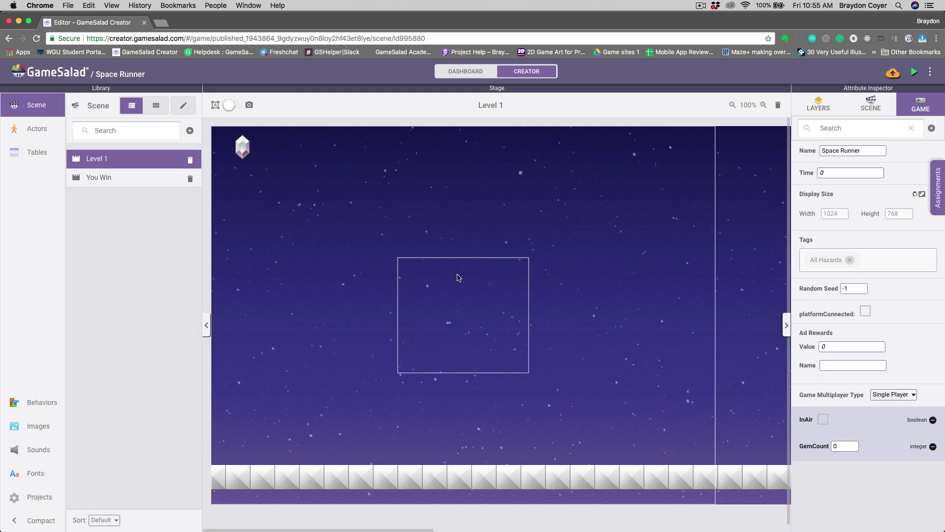
click(36, 130)
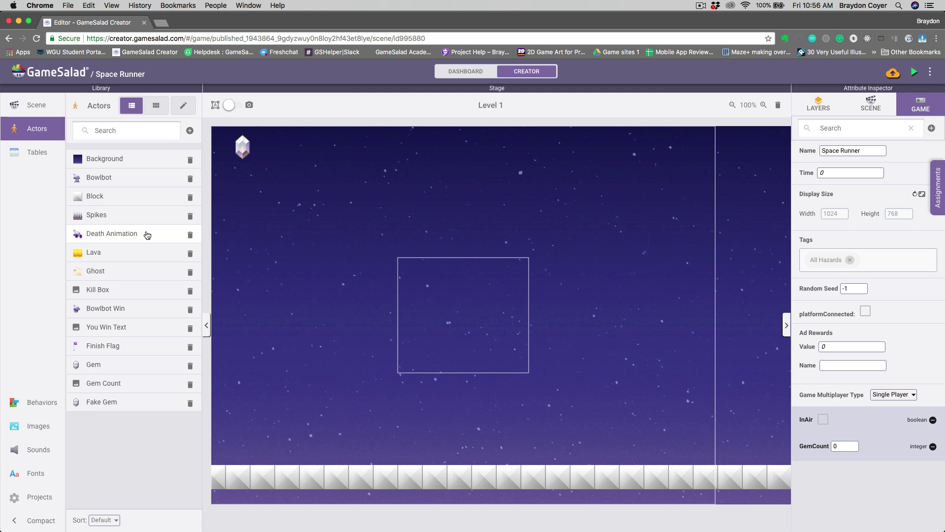
drag(129, 217, 510, 452)
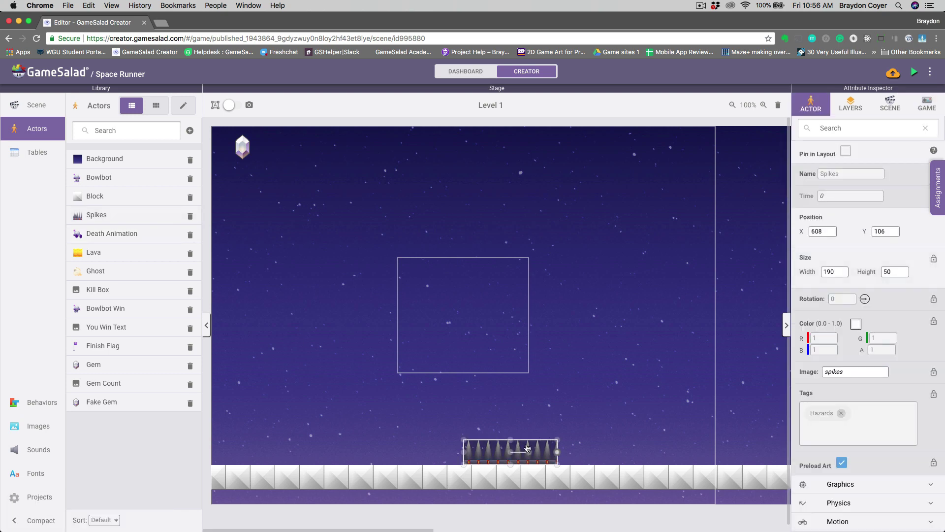
drag(104, 219, 735, 456)
drag(99, 177, 255, 449)
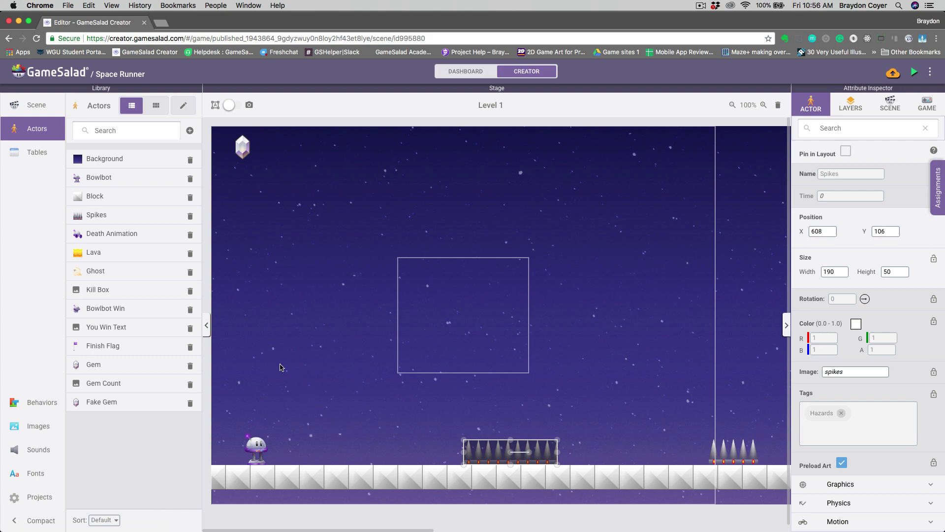
Add a rule at the start of the Bowlbot prototype's logic and name it Rule: Move Right.
double_click(119, 180)
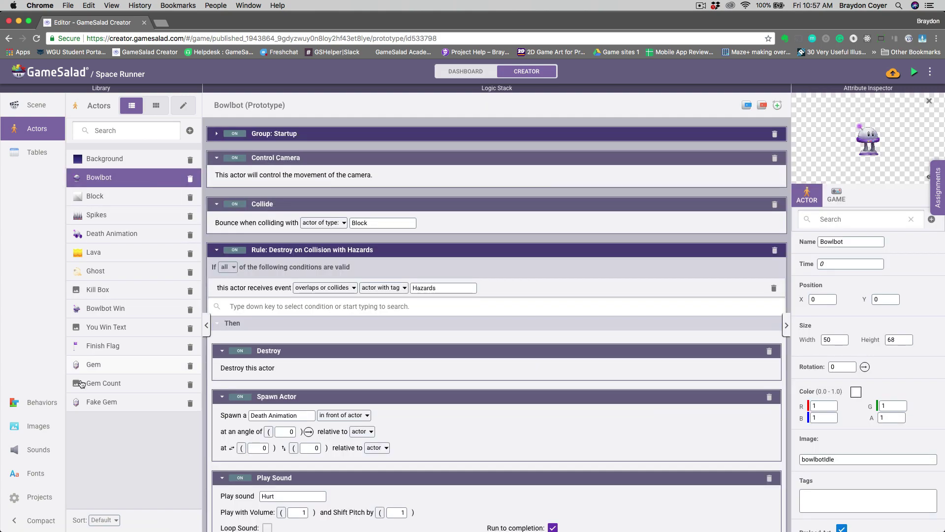
click(42, 402)
drag(97, 409, 290, 124)
double_click(266, 134)
text(: Move Right)
key(Return)
Set the Move Right rule's condition to the right keyboard key being pressed.
click(315, 171)
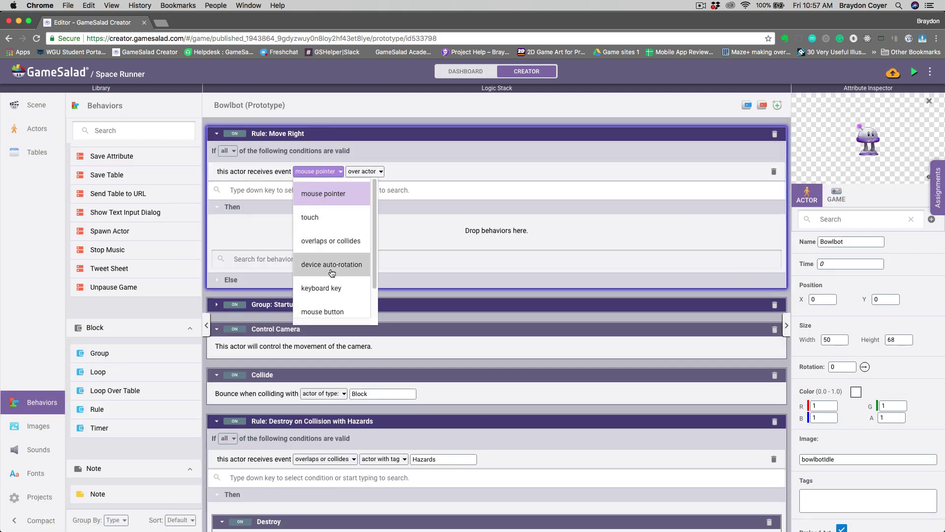
click(327, 287)
click(376, 171)
key(Right)
Add a Change Attribute behavior to the Move Right rule that sets self.aspects.motion.linearVelocity.x to 300.
scroll(135, 236, up, 10)
drag(117, 222, 308, 231)
click(308, 253)
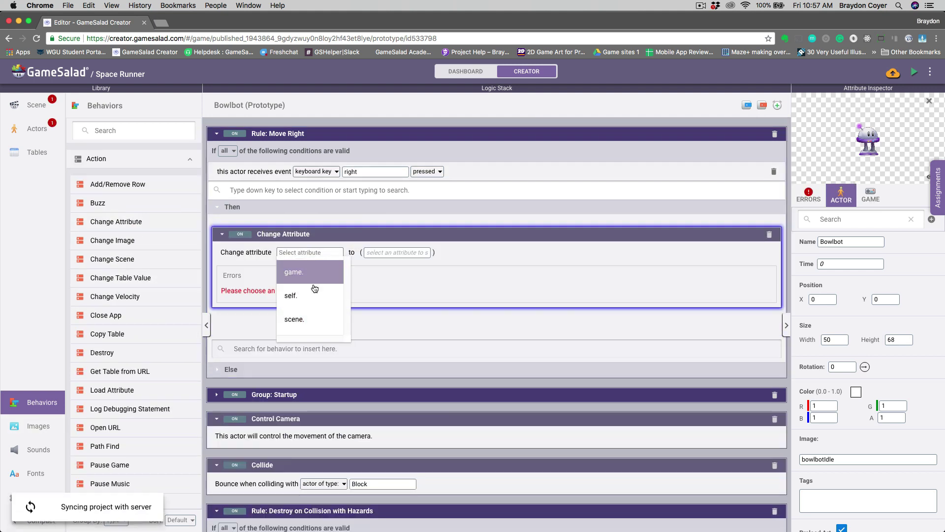
click(314, 292)
scroll(309, 364, down, 4)
click(309, 363)
click(314, 271)
click(315, 271)
click(453, 253)
text(300)
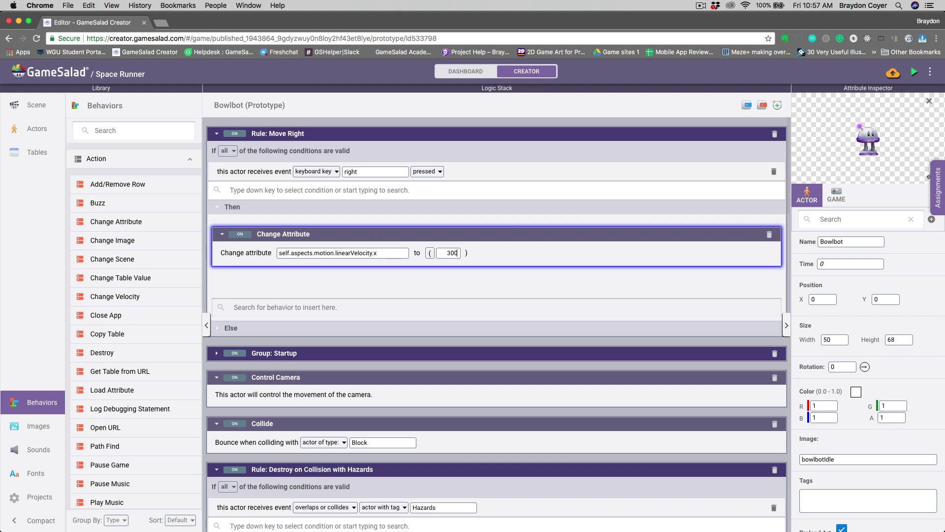
Add a second Change Attribute behavior to the Move Right rule that sets self.aspects.graphics.flipHorizontally to False.
drag(116, 222, 330, 285)
click(317, 302)
click(298, 345)
scroll(311, 412, down, 3)
click(312, 404)
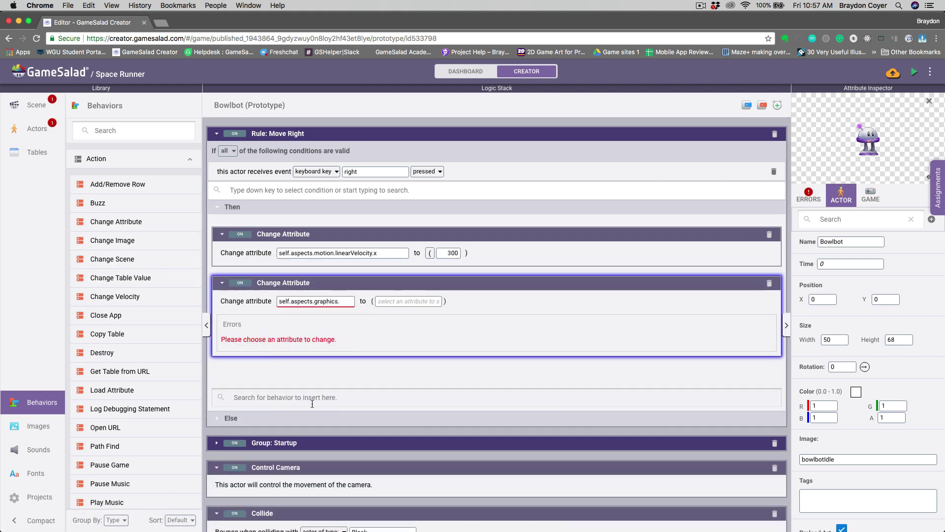
click(327, 391)
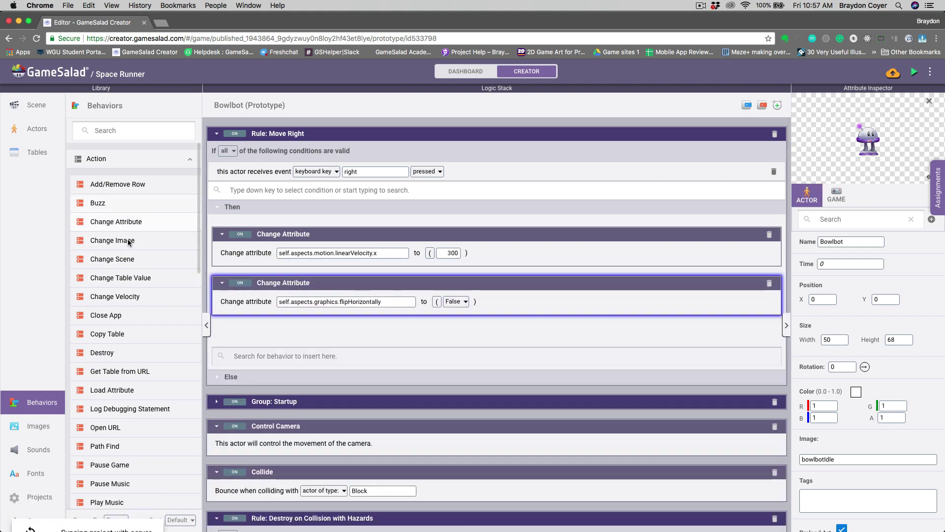
Add an Animate behavior to the Move Right rule and insert the bowlbotRun1 image as its first frame.
scroll(128, 242, down, 10)
drag(117, 266, 281, 340)
click(47, 423)
click(132, 105)
scroll(121, 364, down, 4)
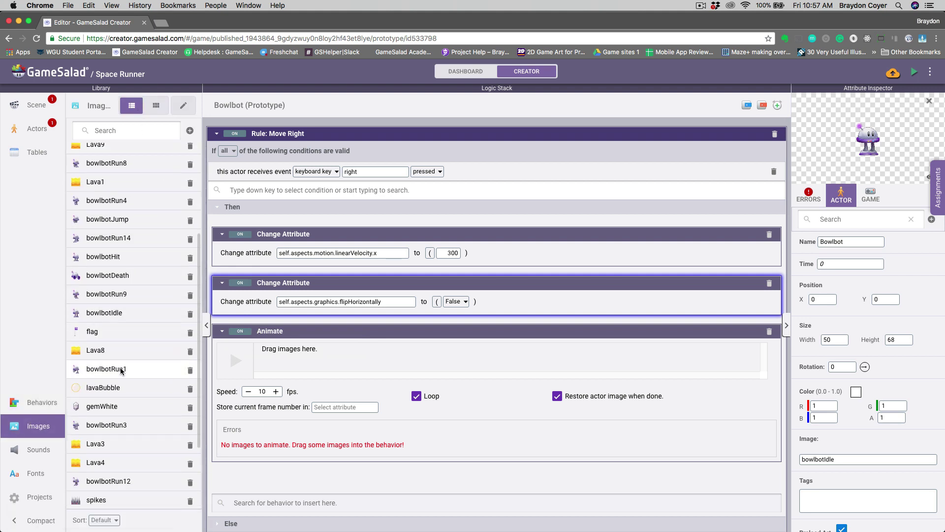
drag(121, 371, 275, 358)
Filter the images by "bowlbot" and add bowlbotRun2 through bowlbotRun10 in order as further Animate frames.
scroll(127, 295, down, 5)
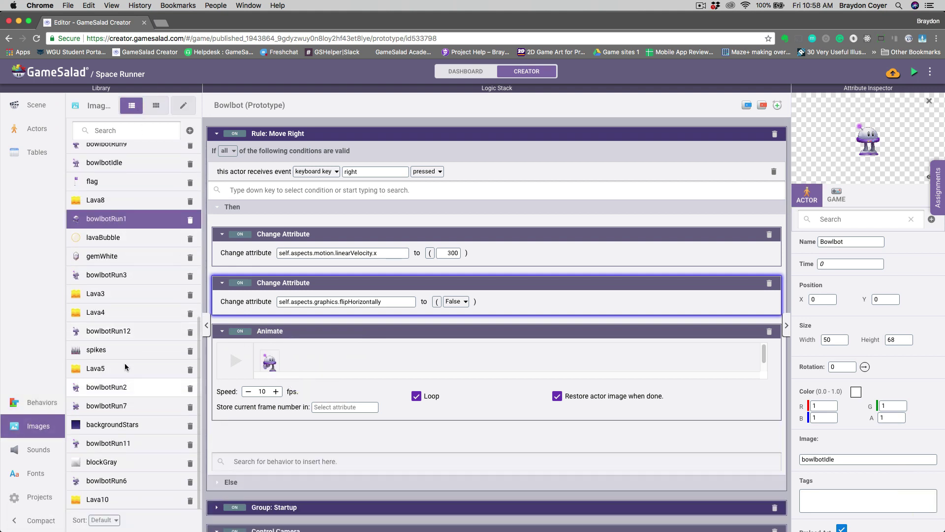
click(125, 131)
text(bowlbot)
drag(129, 439, 300, 359)
drag(137, 403, 331, 360)
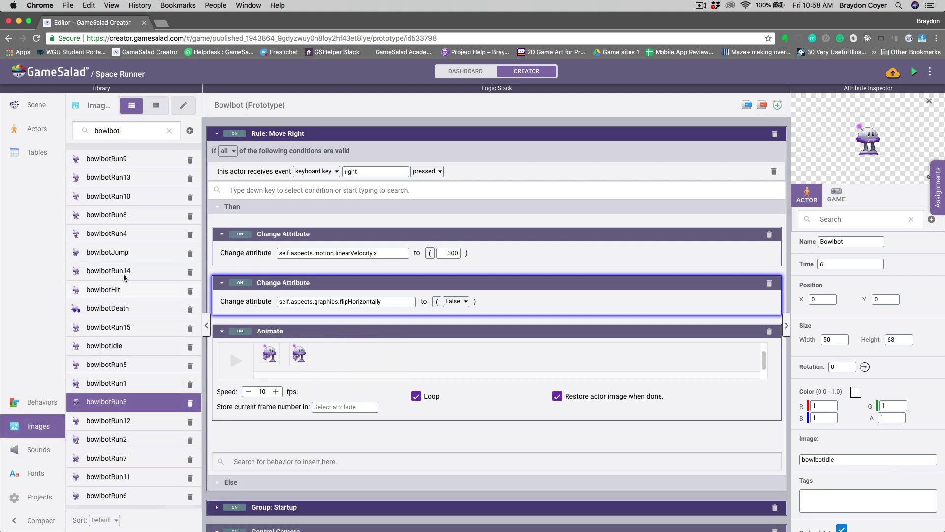
drag(123, 233, 358, 359)
drag(129, 365, 389, 359)
drag(126, 495, 416, 359)
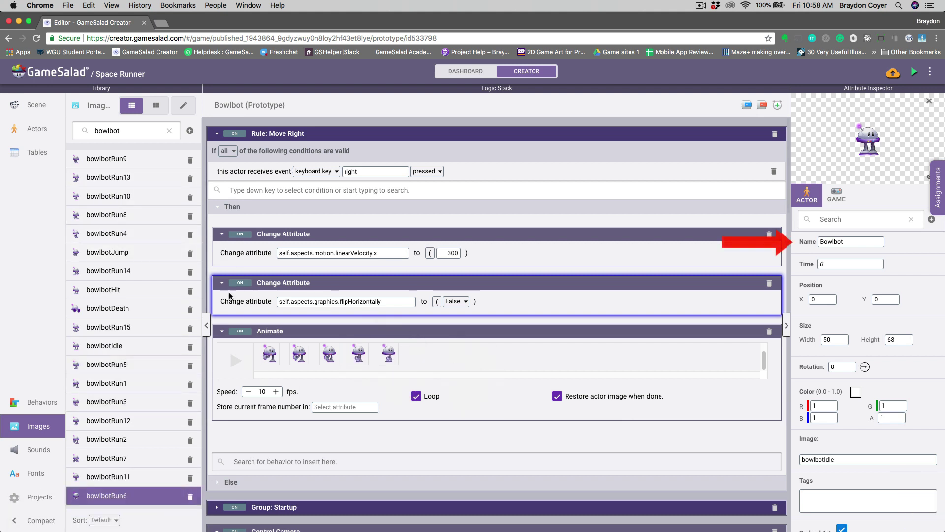
drag(125, 458, 449, 361)
drag(126, 215, 478, 359)
drag(125, 159, 507, 359)
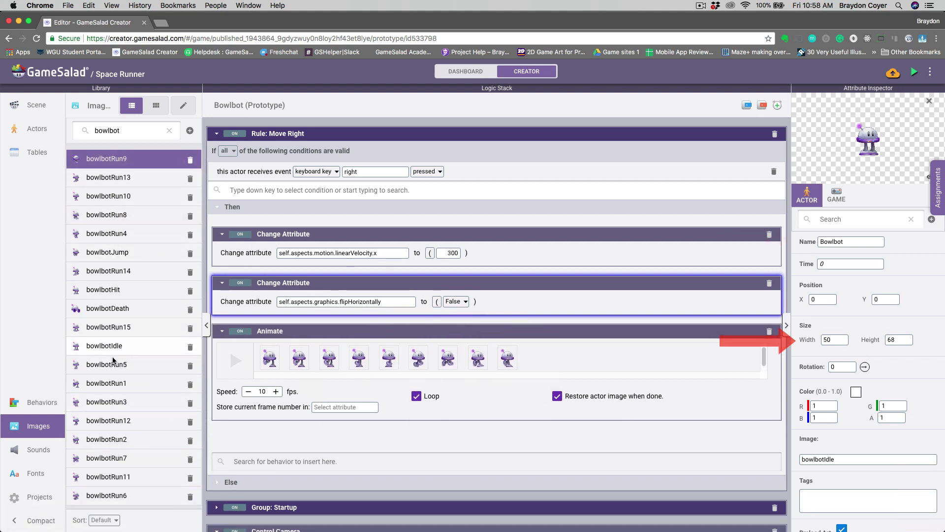
drag(125, 196, 538, 360)
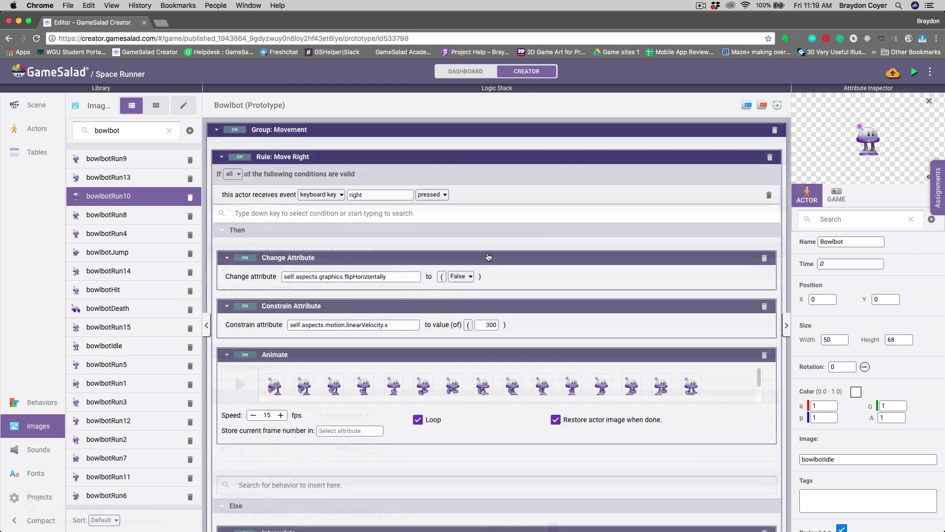
scroll(488, 256, down, 3)
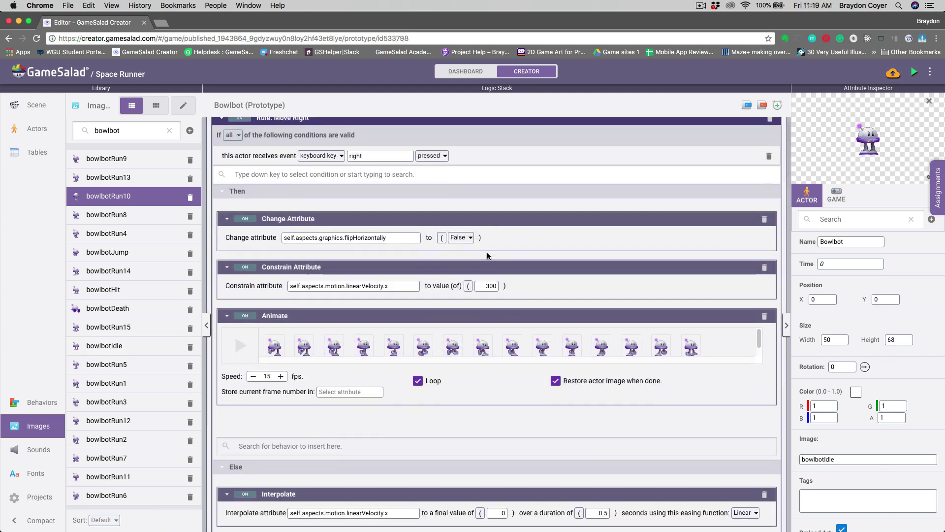
scroll(488, 256, down, 1)
click(487, 256)
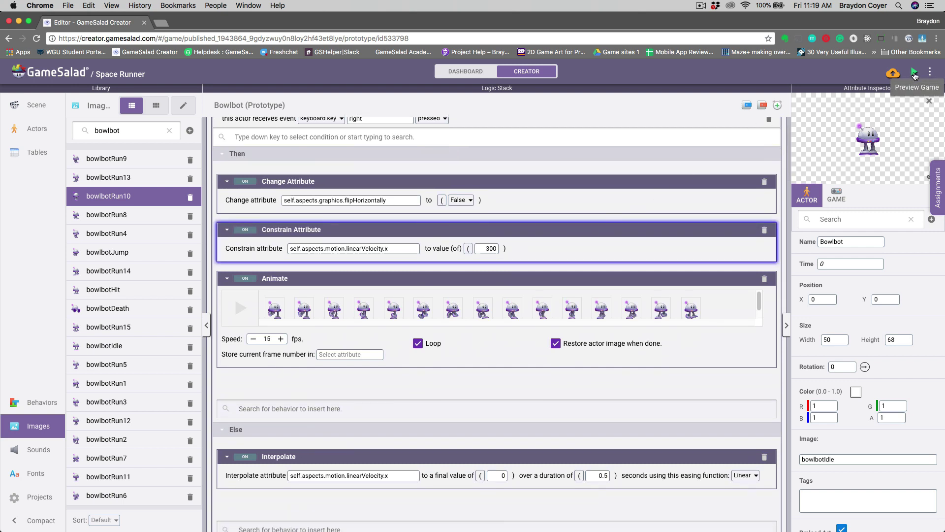
Preview the game and run Bowlbot to the right, jumping over the spikes and onto the raised platform.
click(914, 74)
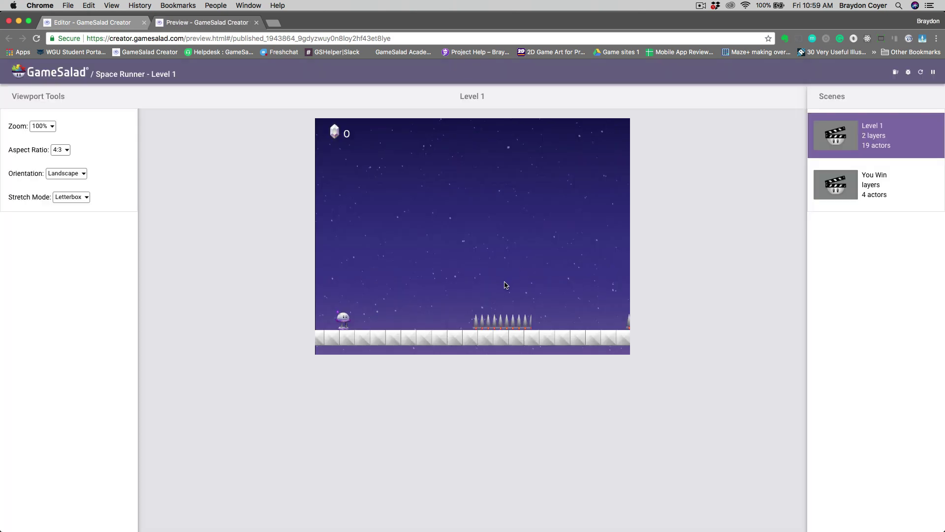
key(Right)
key(space)
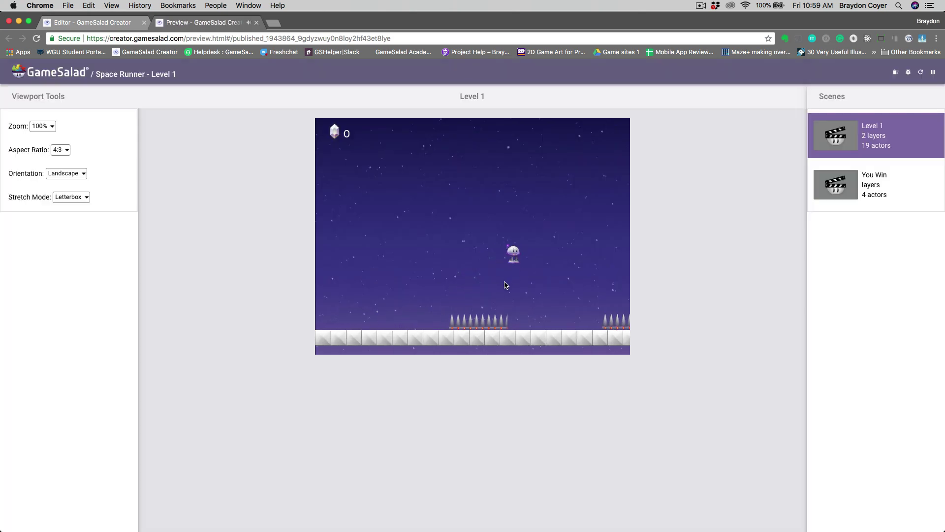
key(Right)
key(space)
key(Right)
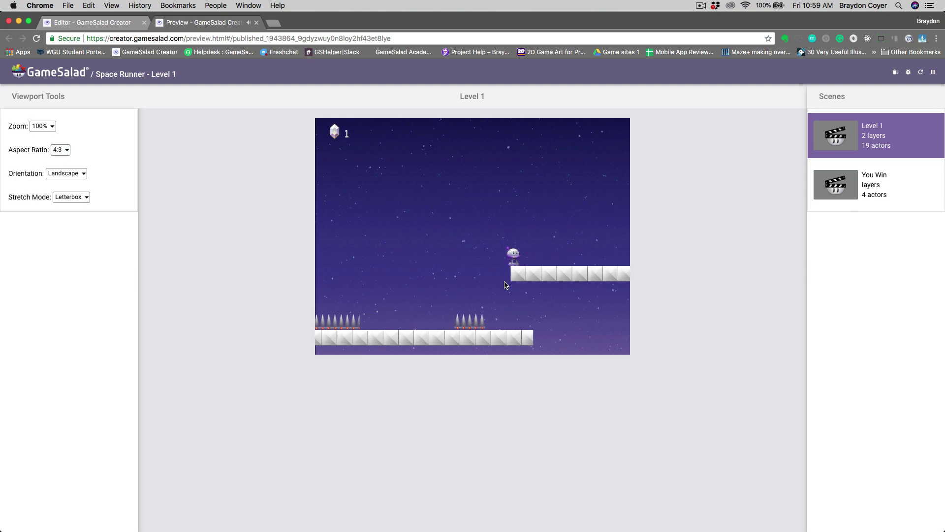
key(Right)
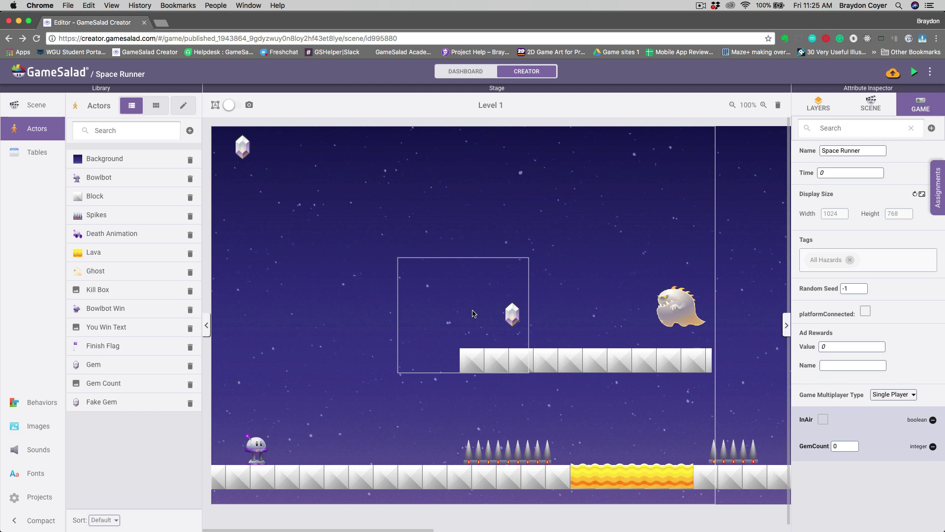
Publish Space Runner to the cloud as a new game and use the cloud download of its newest published entry.
click(892, 73)
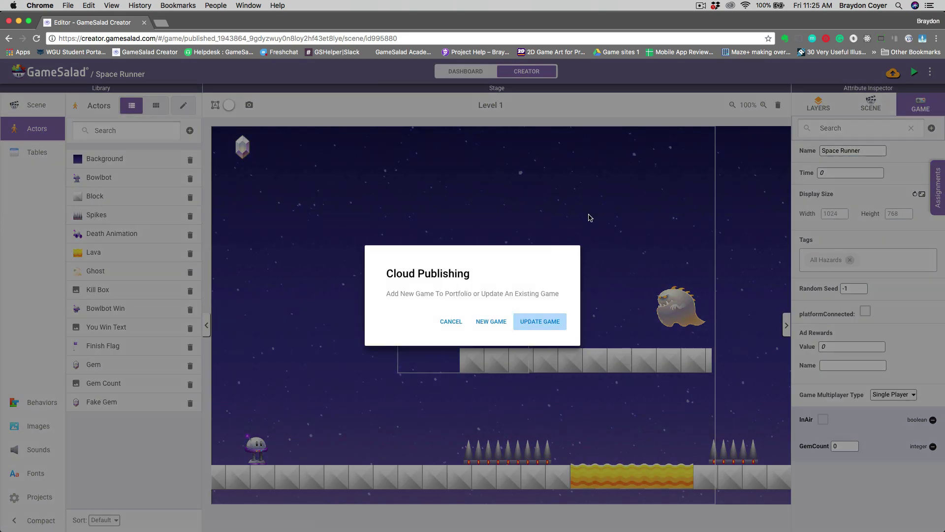
click(491, 321)
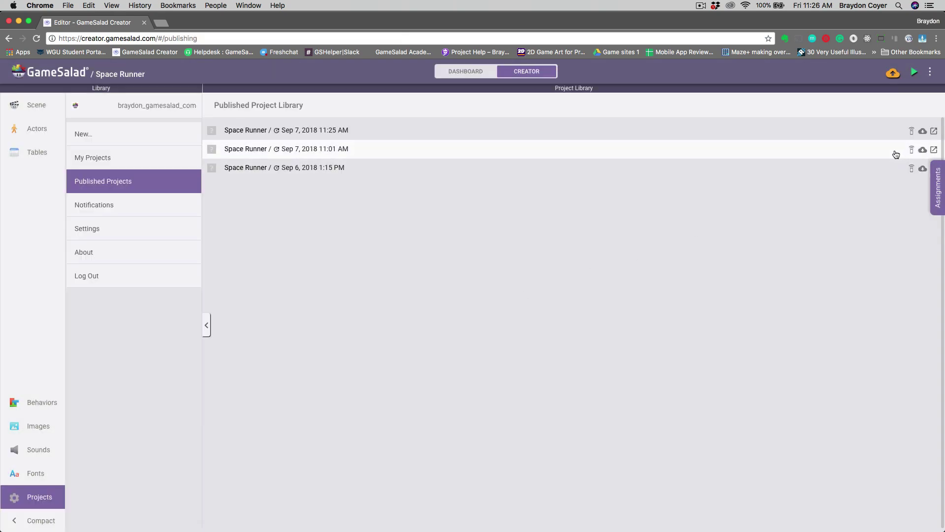
click(922, 131)
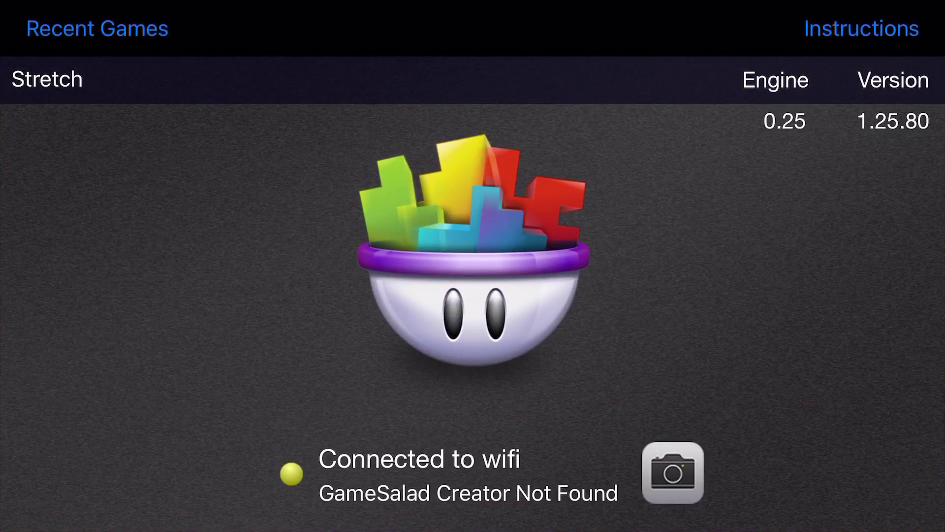
Switch to the mobile GameSalad viewer, load the published game with the camera, and make Bowlbot run and jump.
click(673, 473)
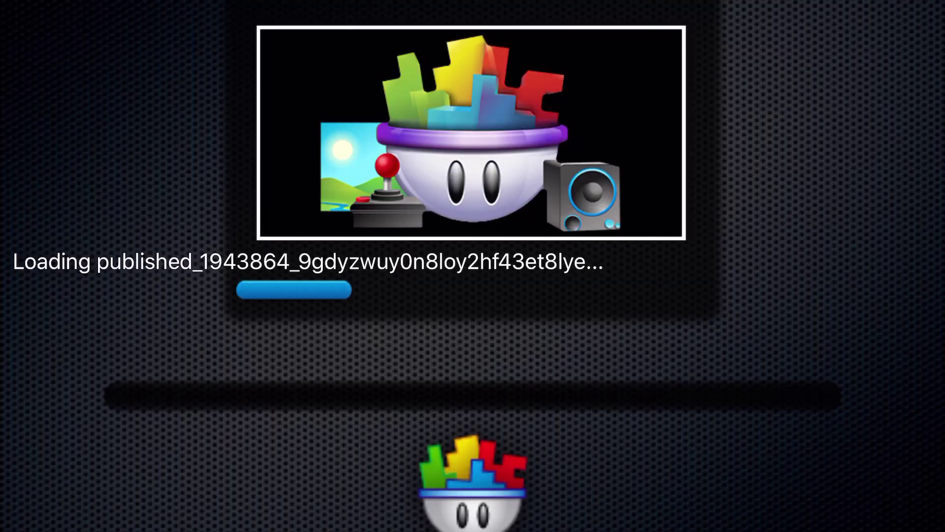
key(Right)
key(Up)
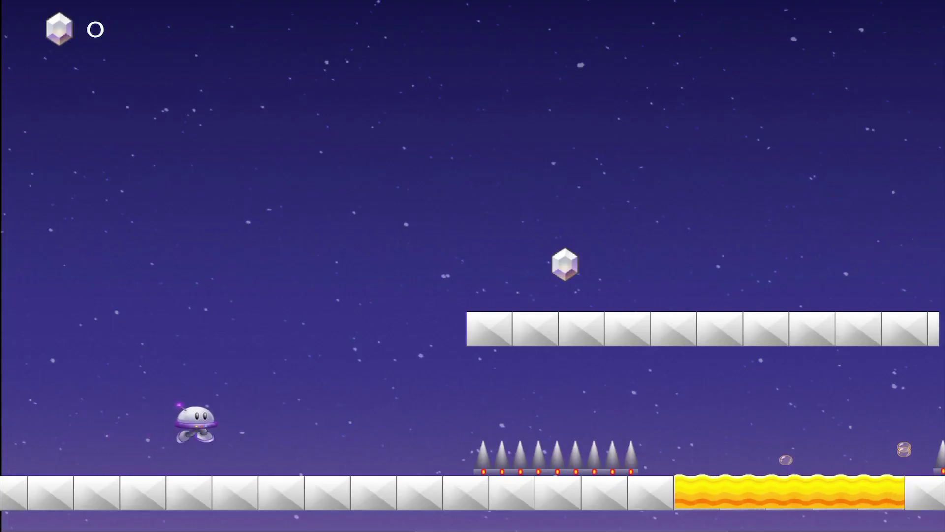
key(Up)
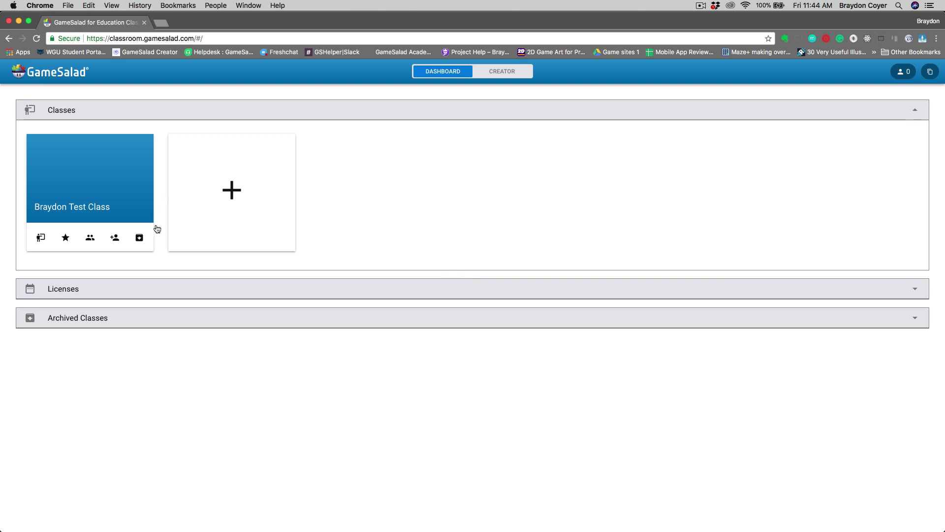
Open the existing test class in the classroom dashboard and view its class info and student invitation link.
click(123, 199)
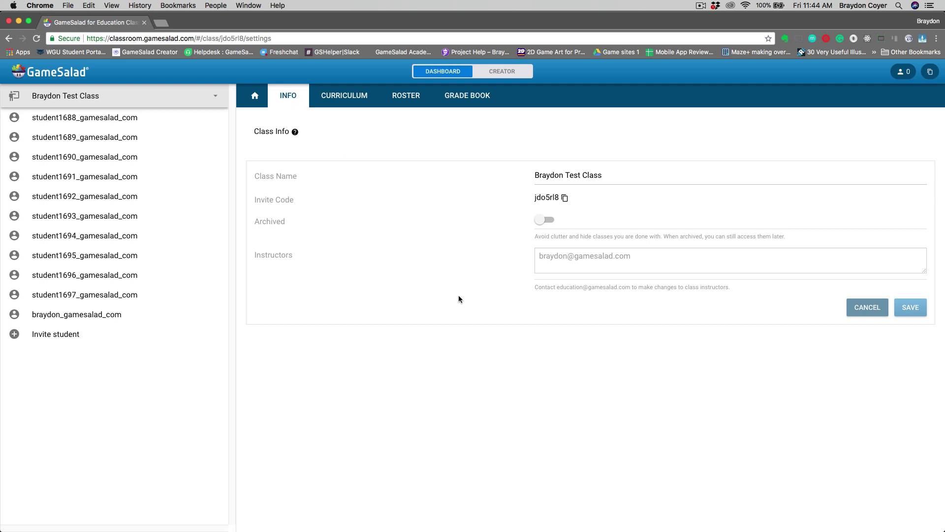
click(610, 174)
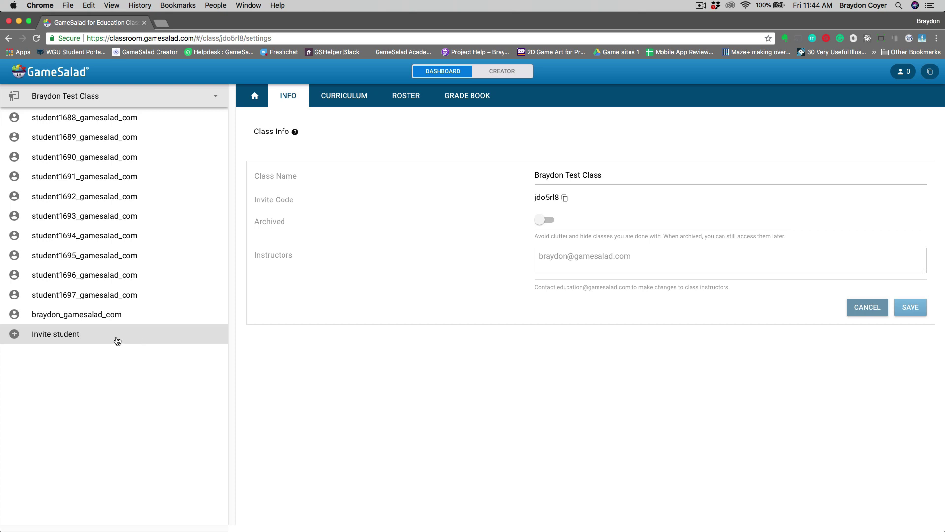
click(93, 337)
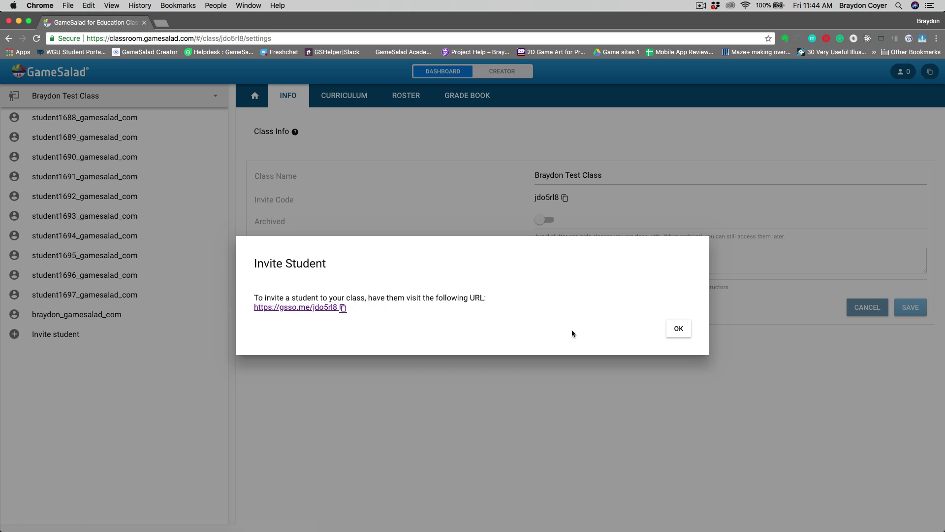
click(677, 330)
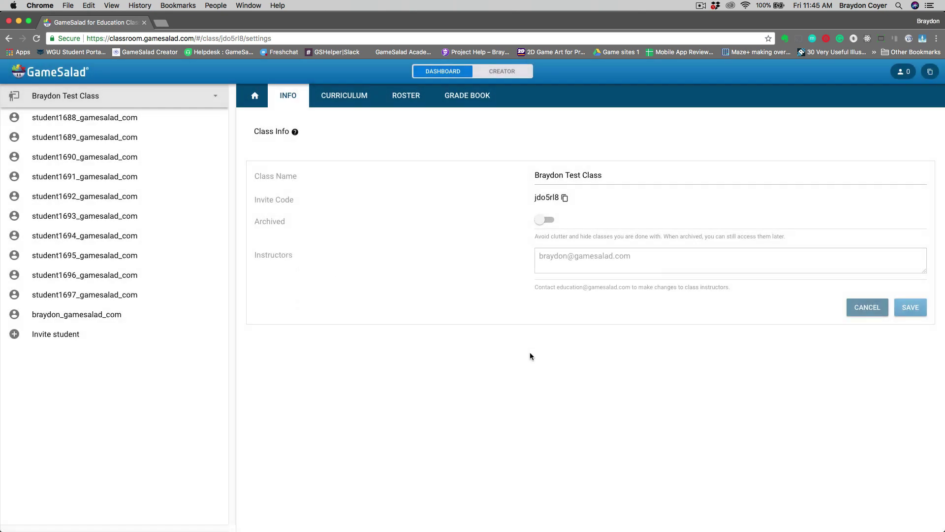
Open the CS.6: Animations and Game Physics unit in the class curriculum and read through its lesson plan.
click(348, 102)
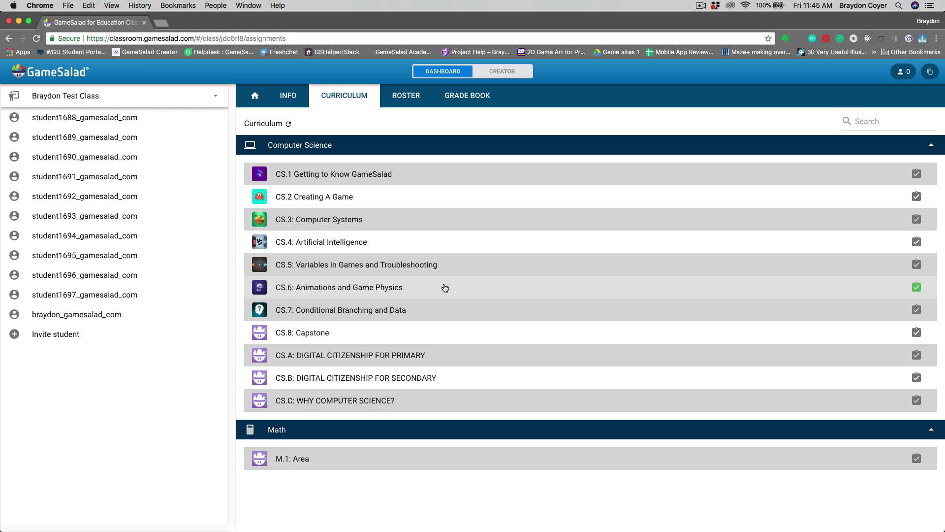
click(383, 294)
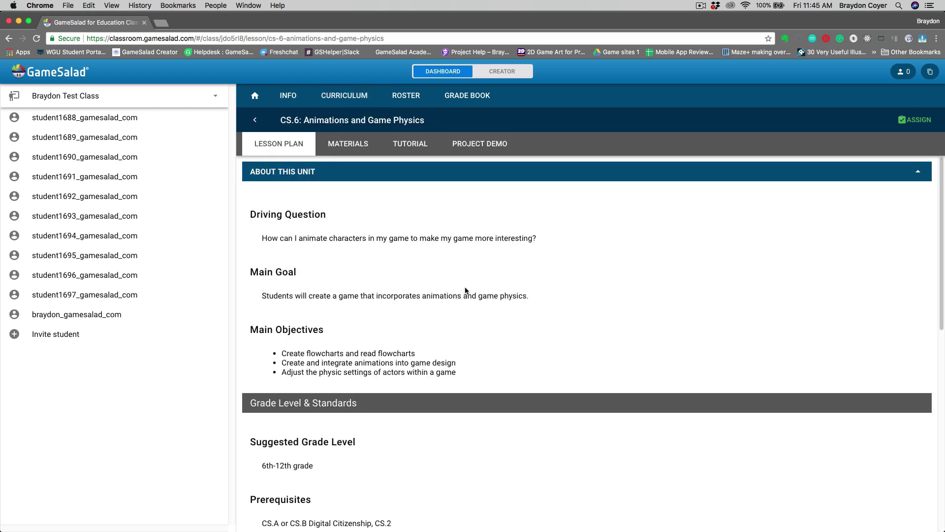
scroll(472, 293, down, 3)
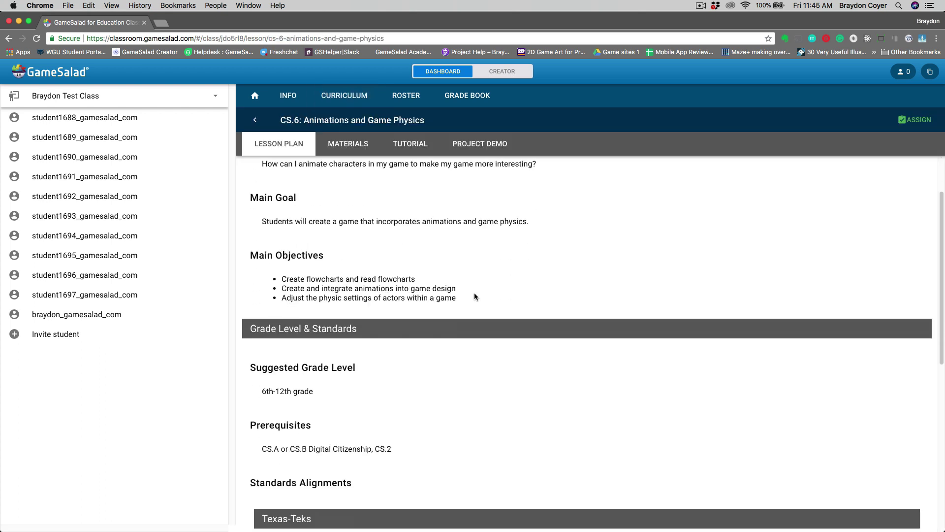
Read the lesson plan's standards alignments, then expand section 1: Iterative Design Process and look through its objectives, approaches and materials.
scroll(474, 296, down, 5)
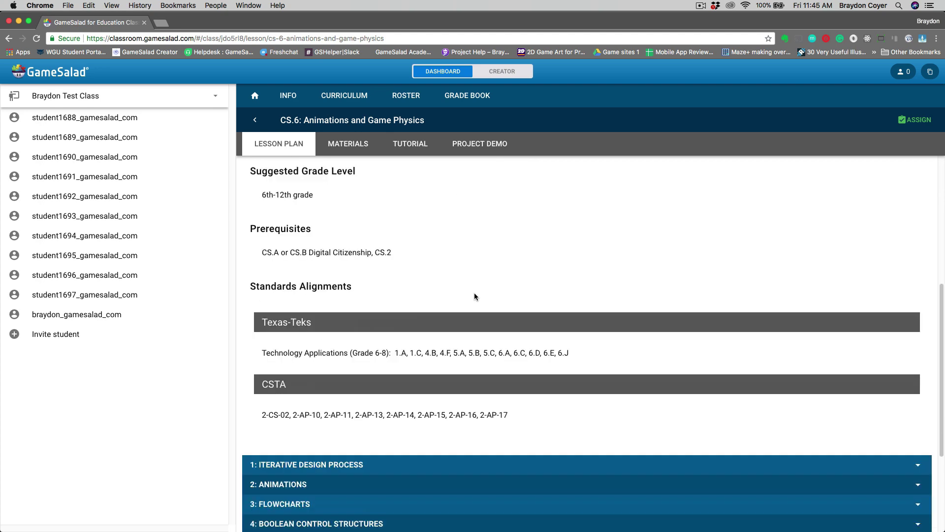
scroll(474, 295, down, 3)
click(471, 333)
scroll(489, 310, down, 1)
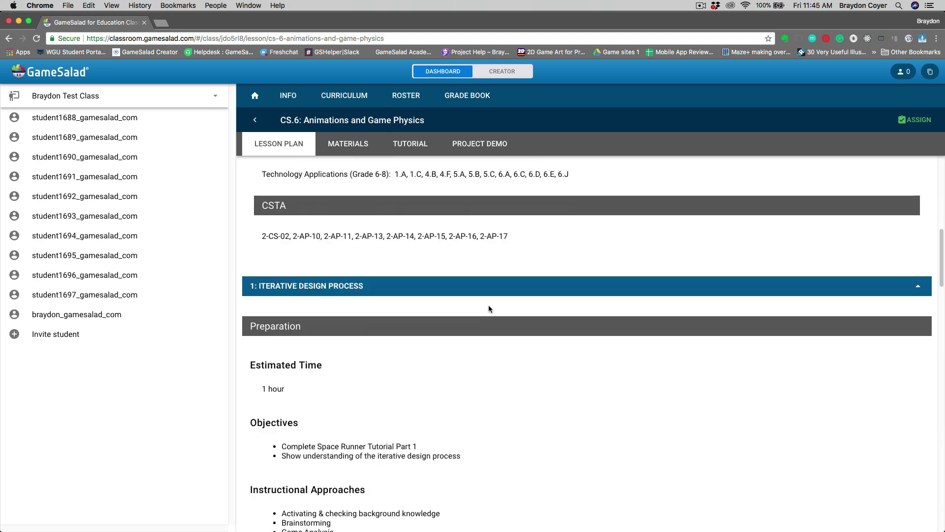
scroll(488, 309, down, 5)
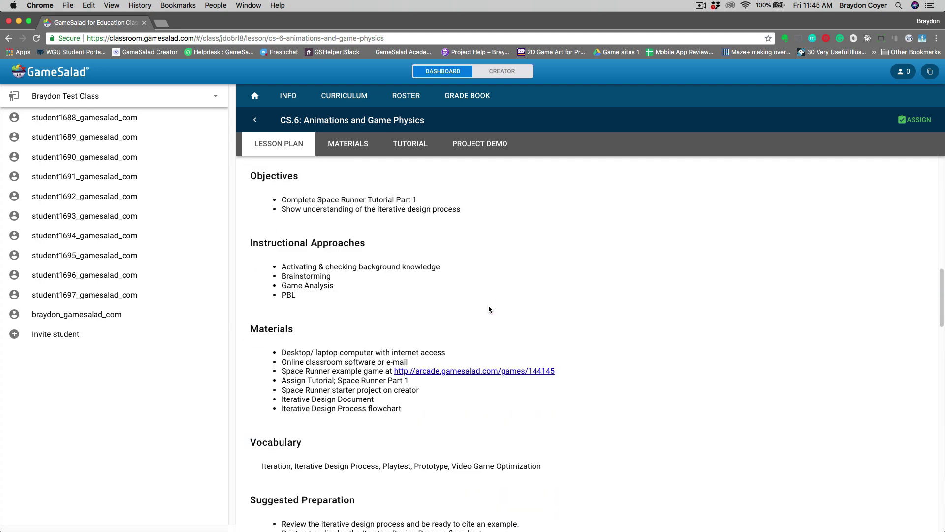
scroll(488, 309, down, 1)
scroll(489, 309, up, 5)
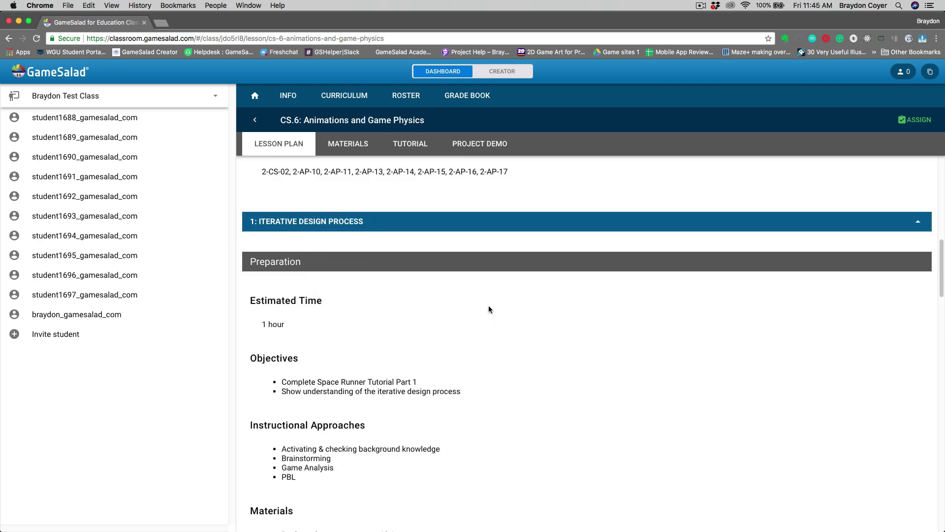
scroll(489, 308, up, 4)
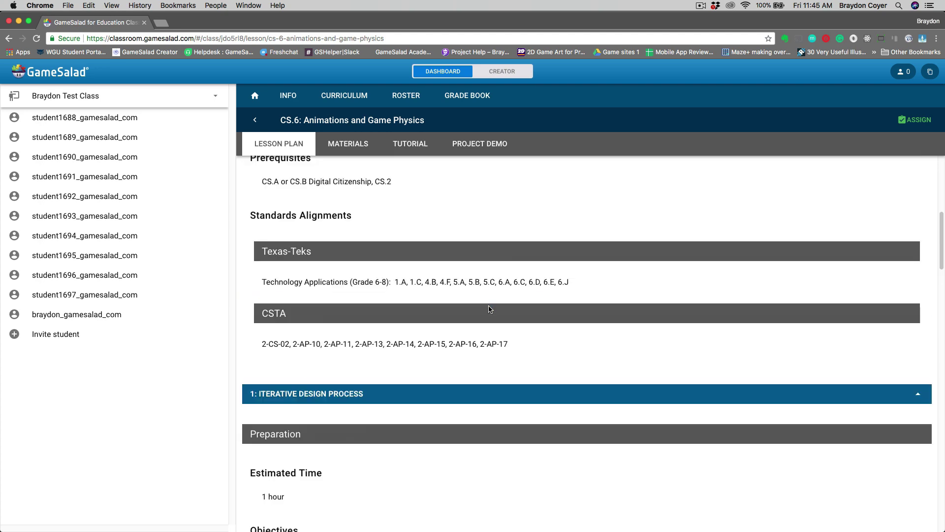
View the unit's CS.6: Space Runner tutorial and check the students' course progress in the class grade book.
click(417, 147)
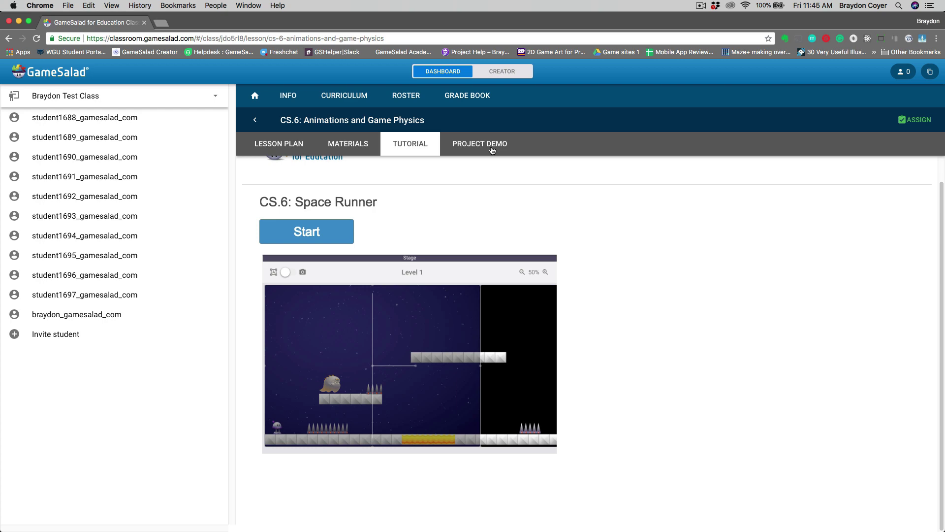
click(480, 102)
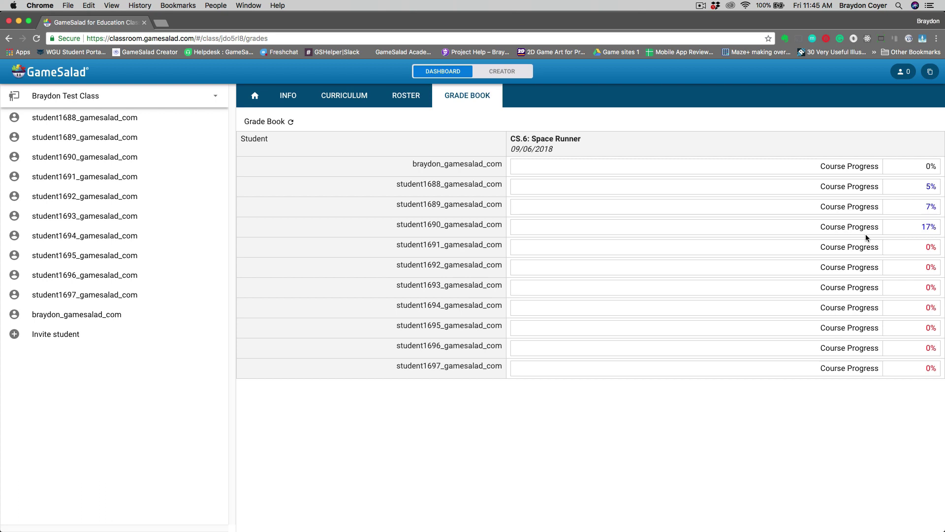
Switch to GameSalad Creator, open the CS.6: Space Runner assignment, advance its tutorial to Part 1: Step 2, and collapse the assignments pane.
click(502, 71)
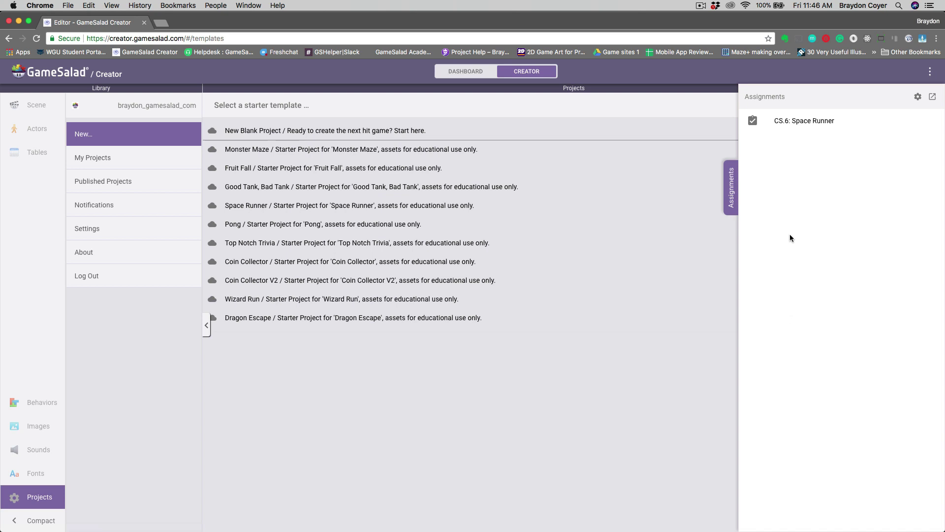
click(813, 122)
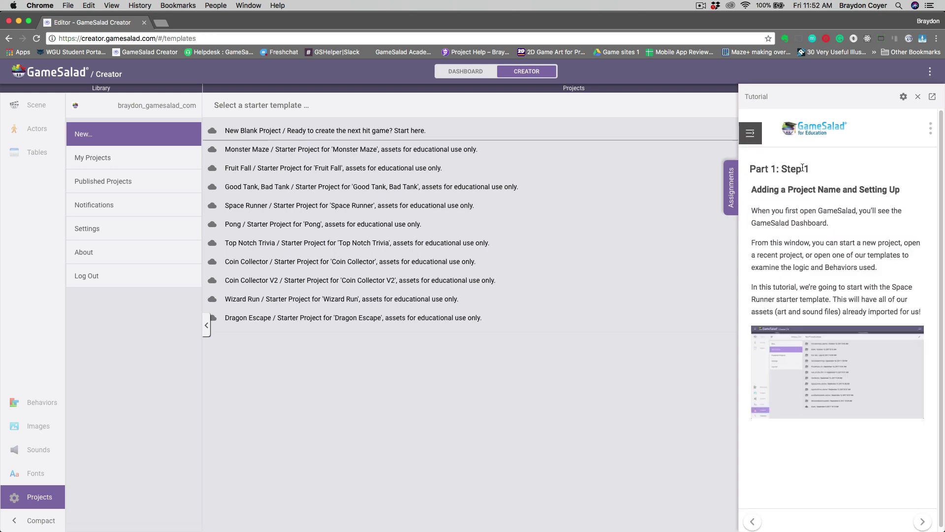
click(922, 522)
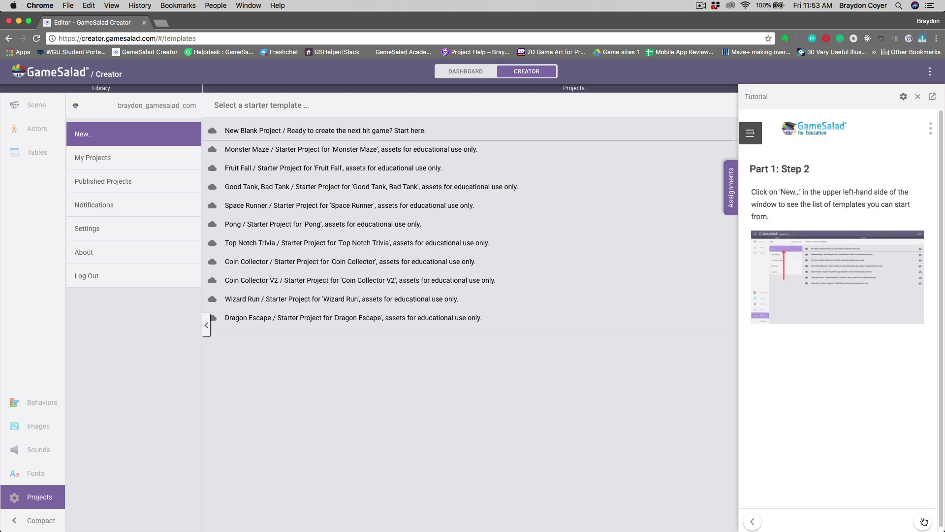
click(730, 203)
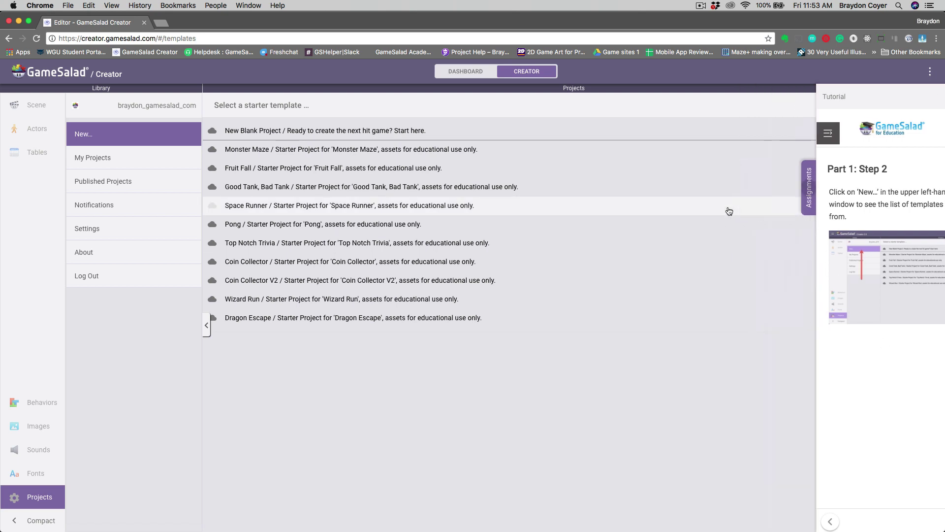